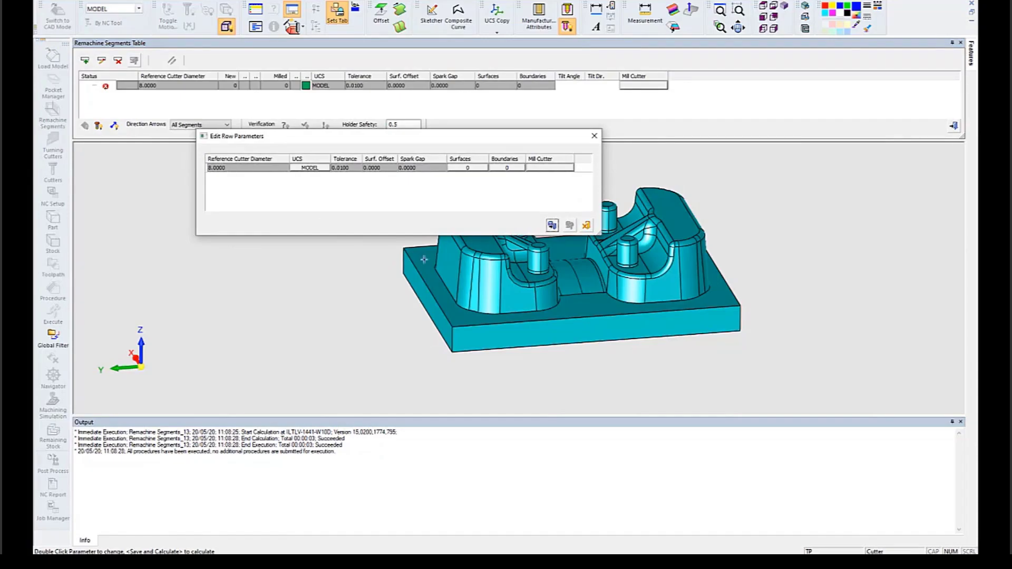
Step: Assign all displayed surfaces of the part to the remachine row with the 8 mm reference cutter
middle_drag(472, 279, 516, 299)
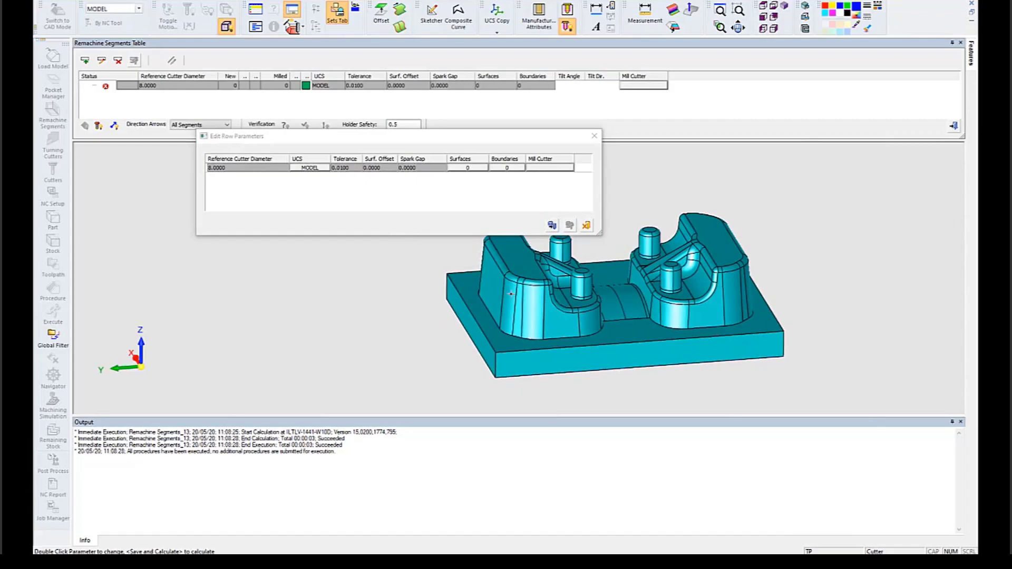
double_click(457, 168)
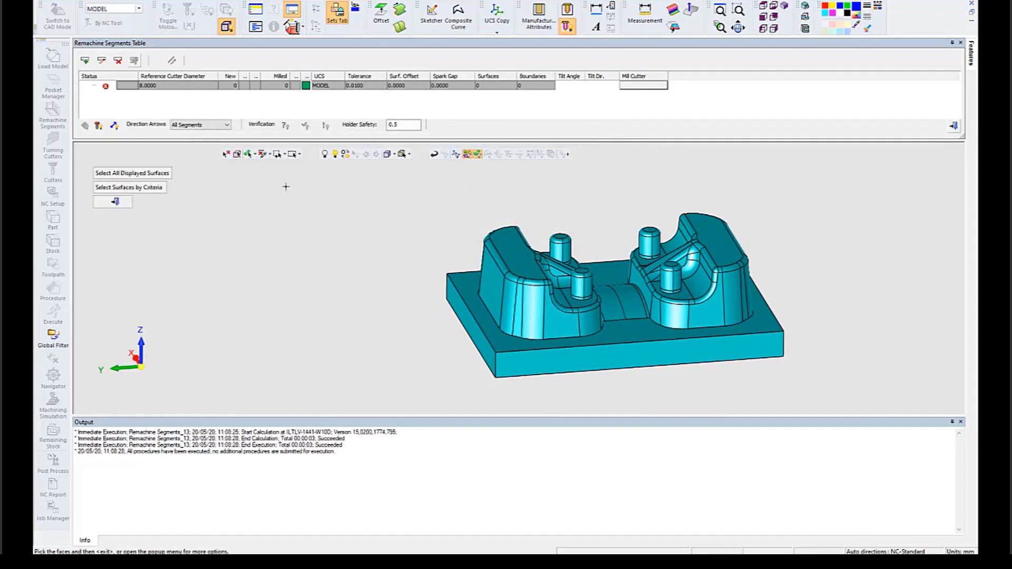
click(236, 154)
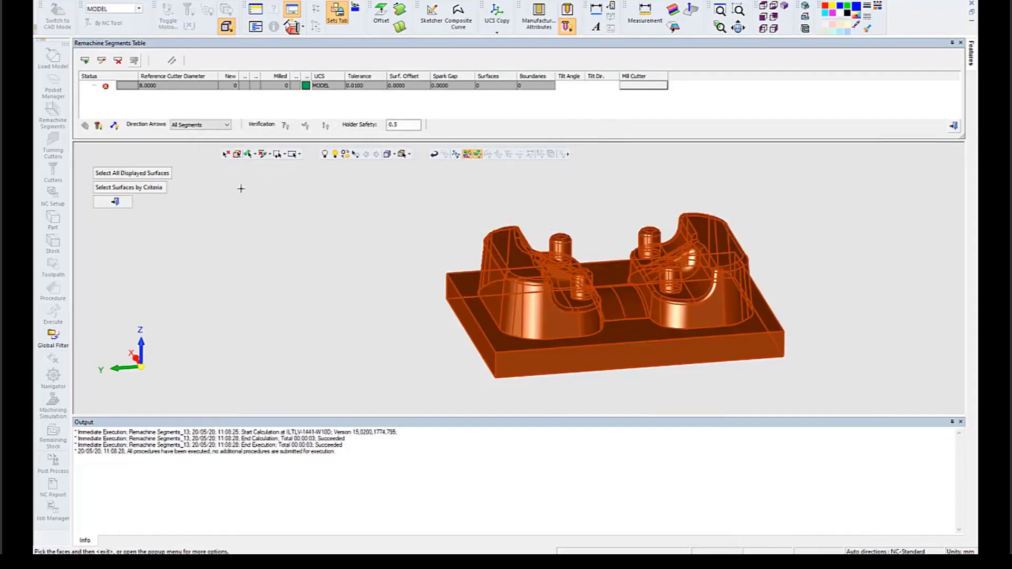
click(116, 202)
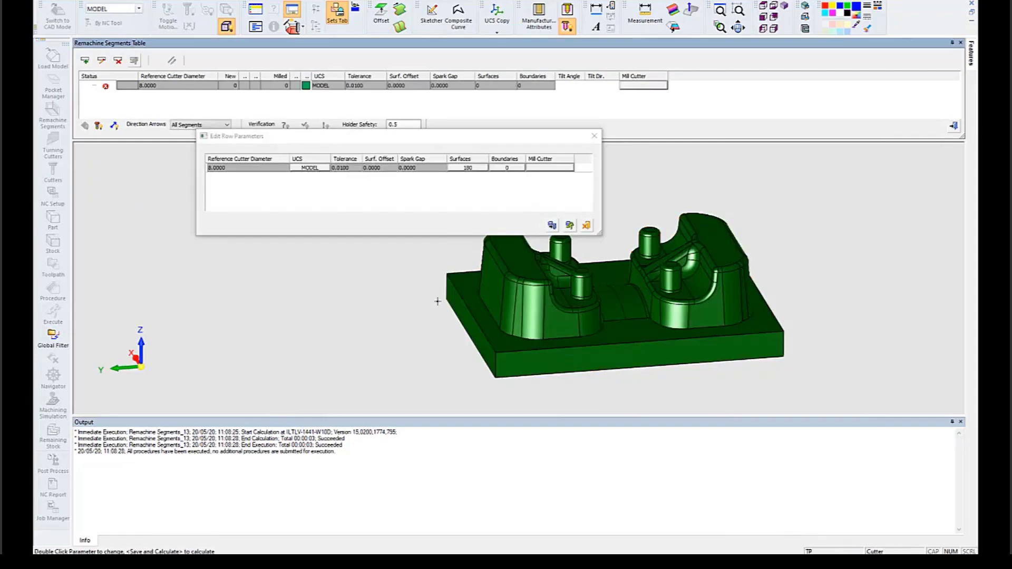
Step: Choose BALL6 as the row's mill cutter, then save and calculate the remachine segments
click(548, 170)
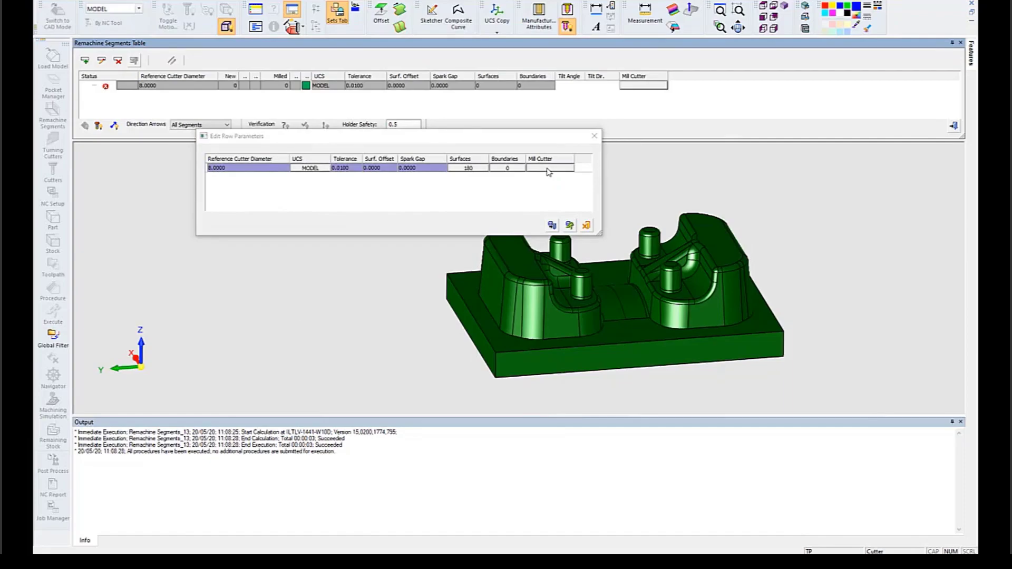
click(548, 168)
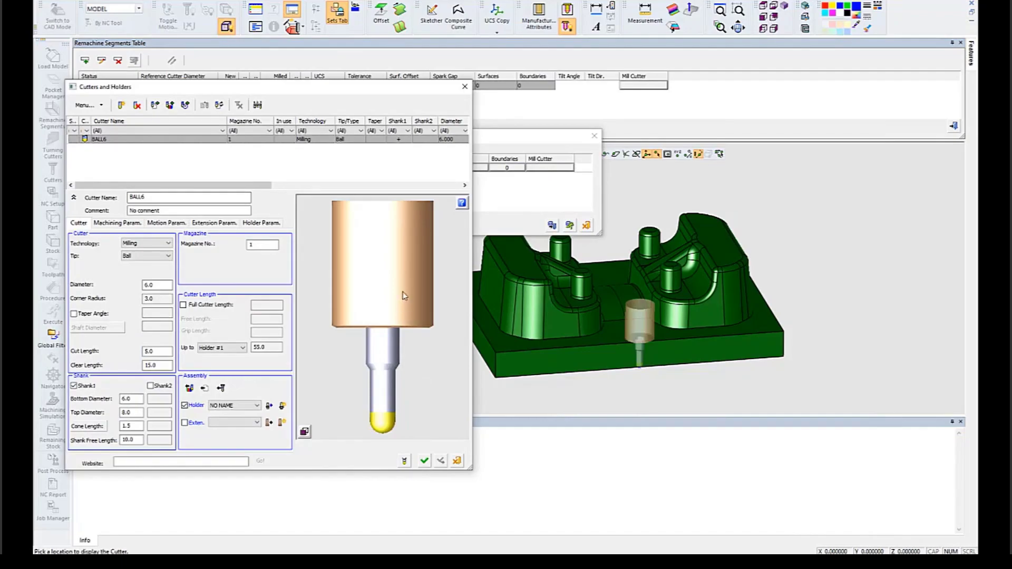
click(424, 461)
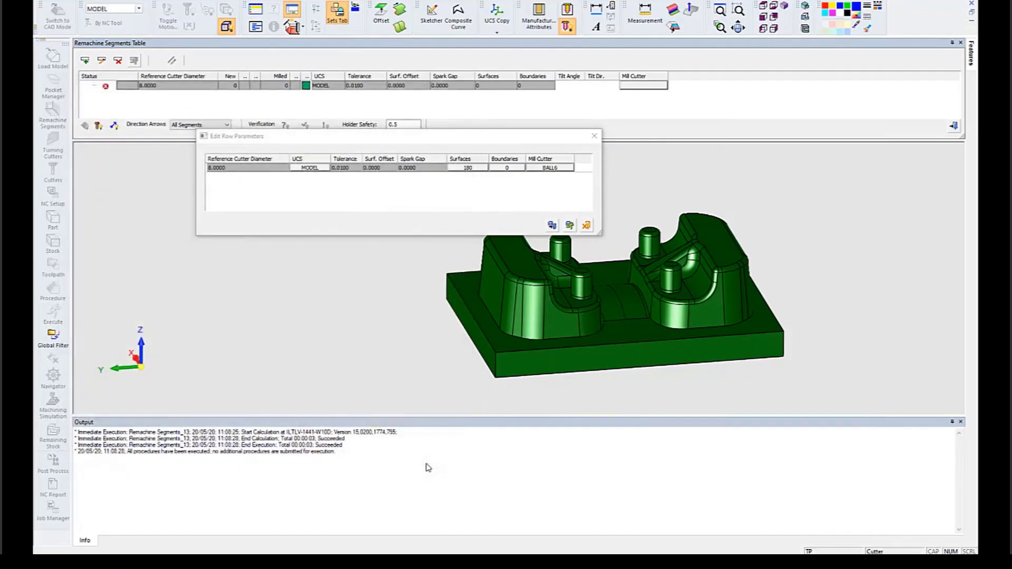
click(571, 228)
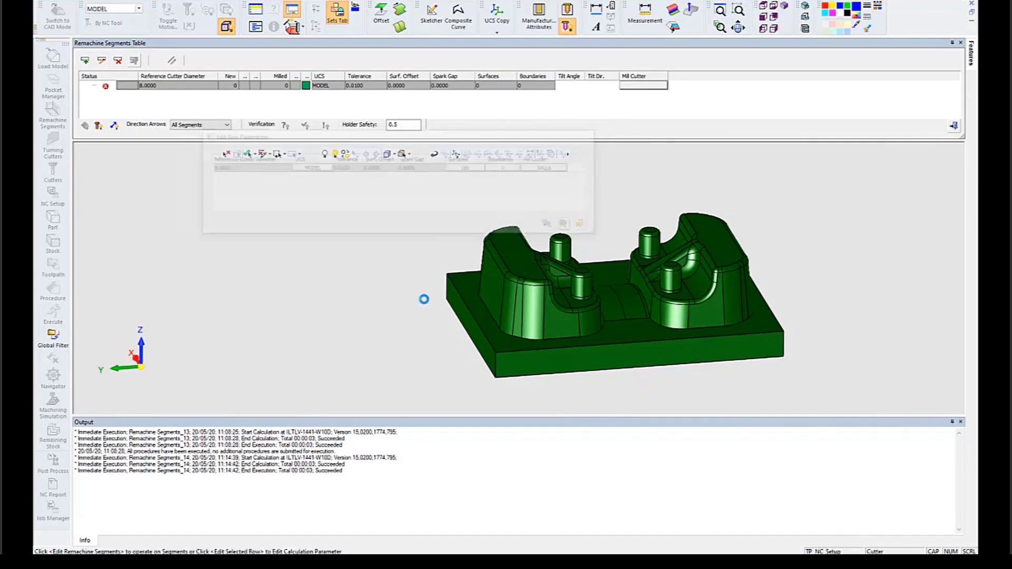
Step: Select the remachine segment running around the base of the raised block at the plate's +Y end
middle_drag(548, 304, 492, 283)
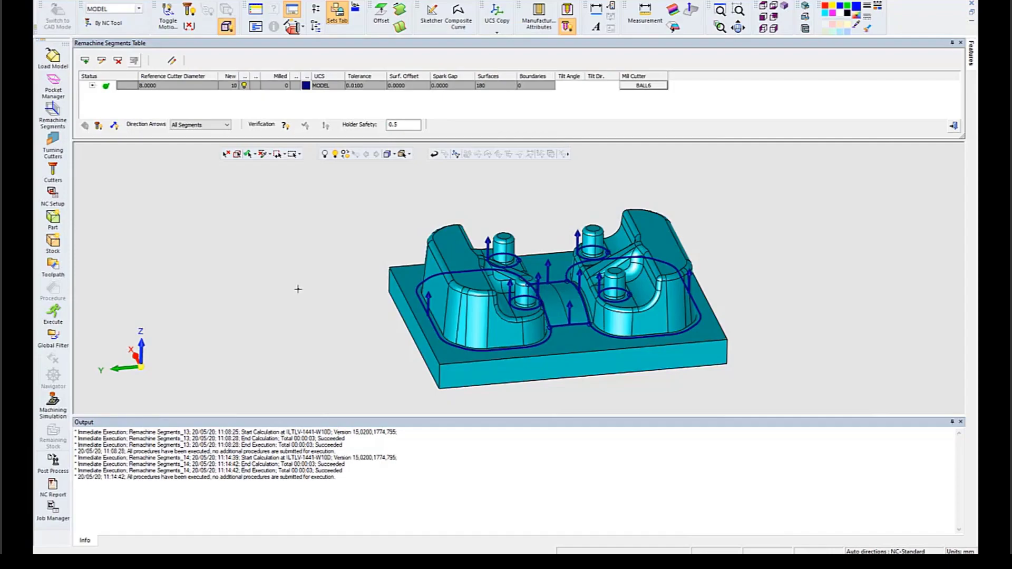
click(417, 299)
click(418, 299)
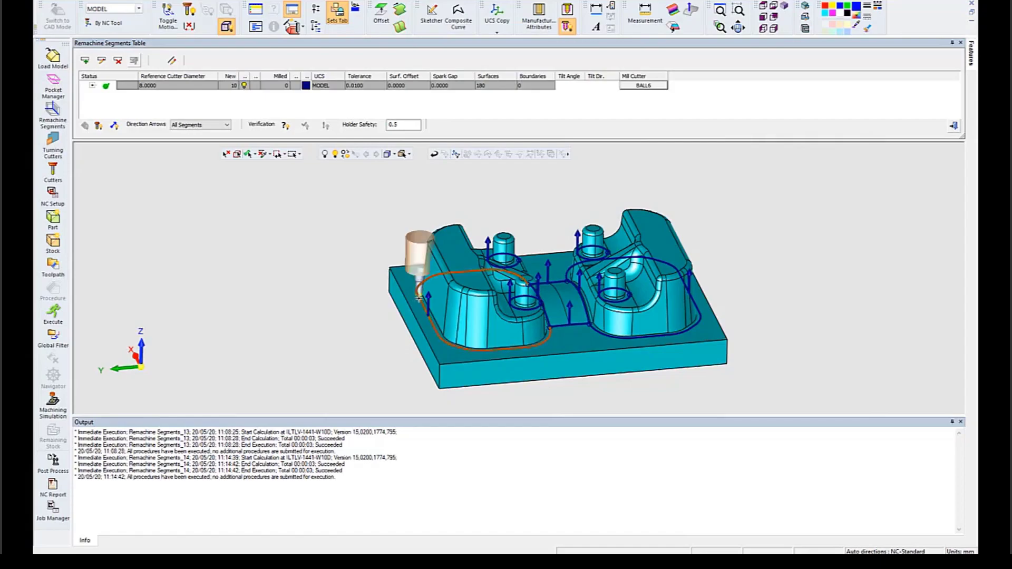
ctrl+drag(329, 267, 360, 302)
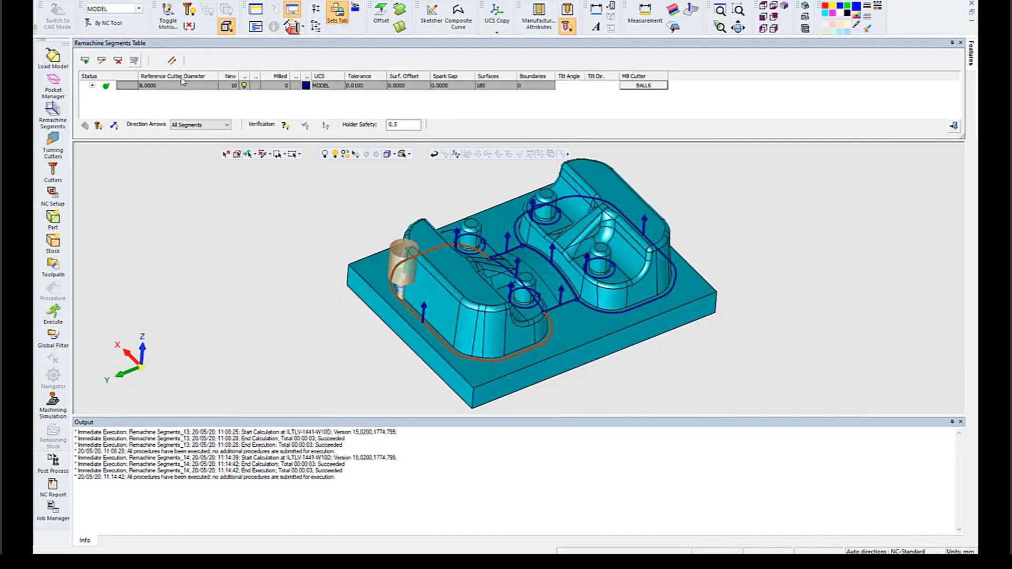
Step: Suggest tool directions for the selected segment, with the option to create a UCS for new directions turned on
click(173, 60)
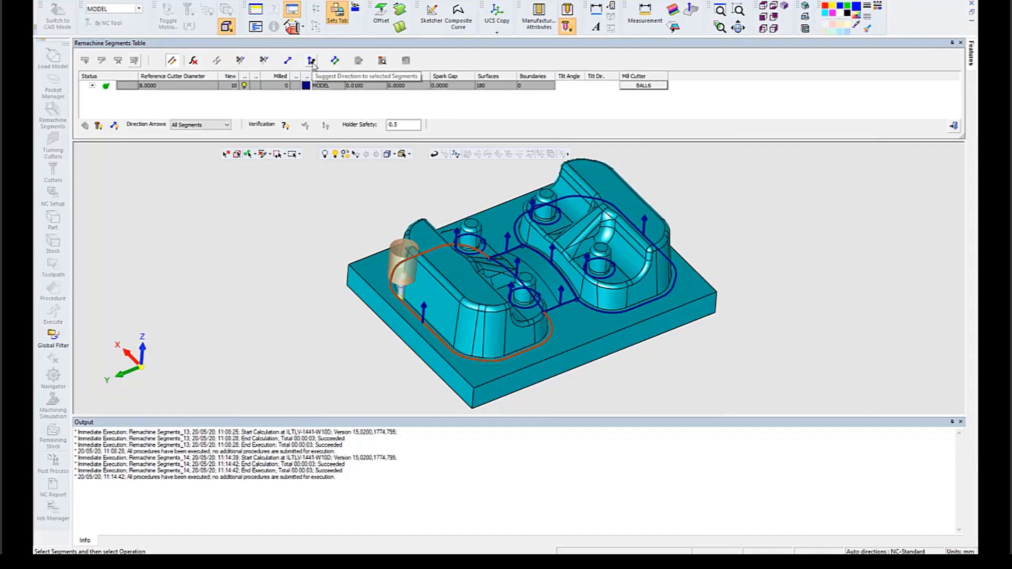
click(312, 61)
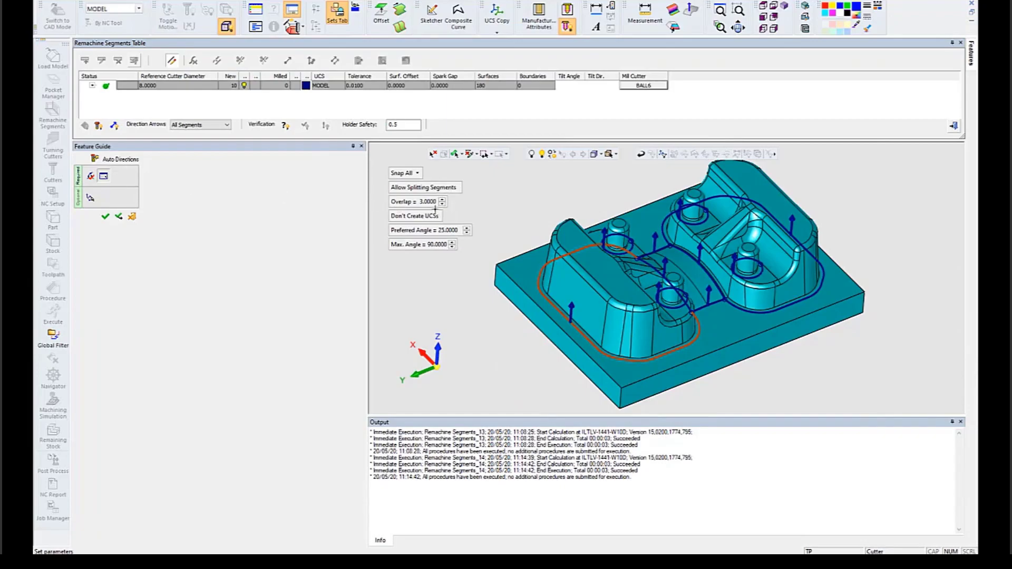
middle_drag(510, 208, 508, 213)
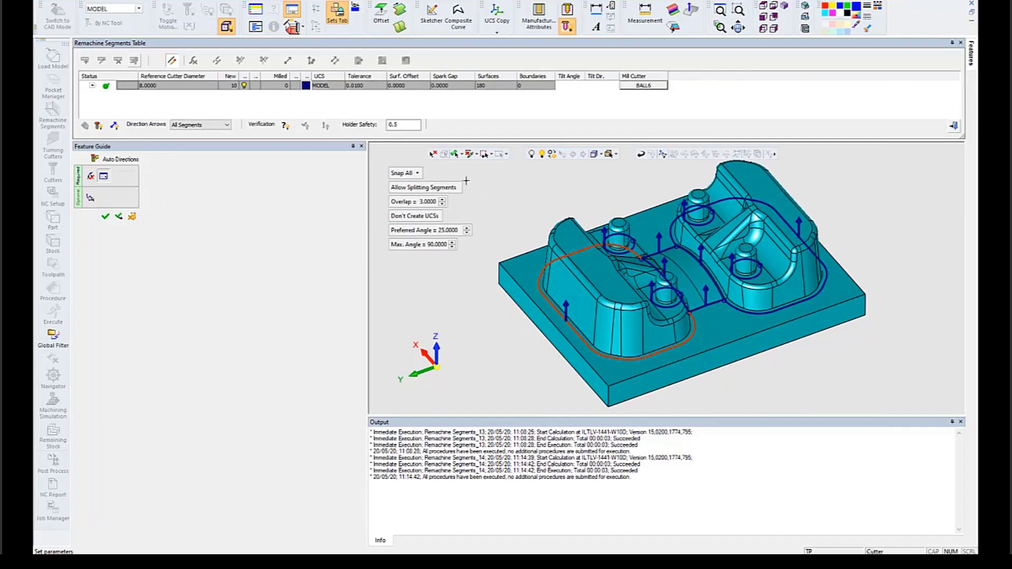
click(418, 173)
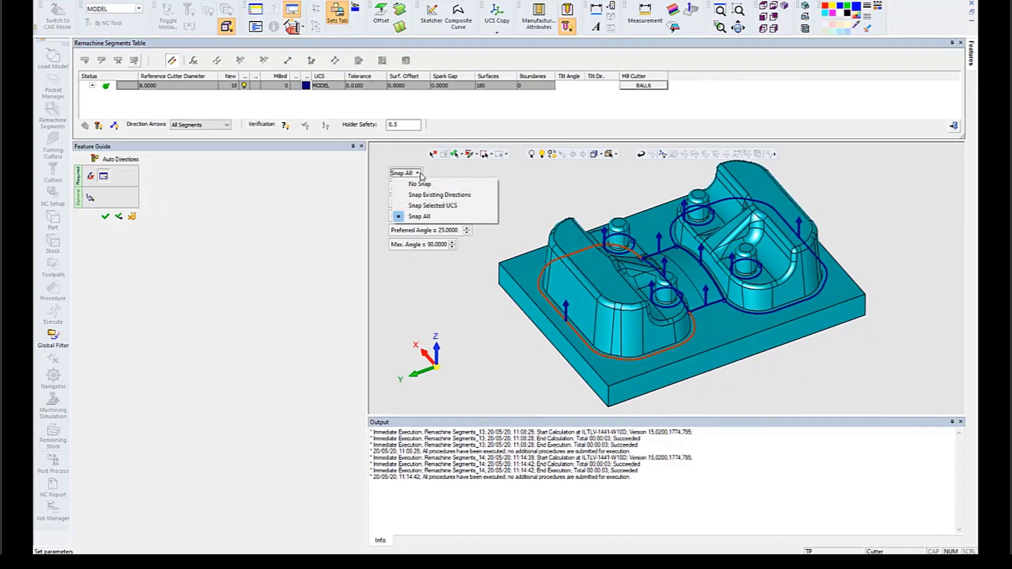
click(459, 176)
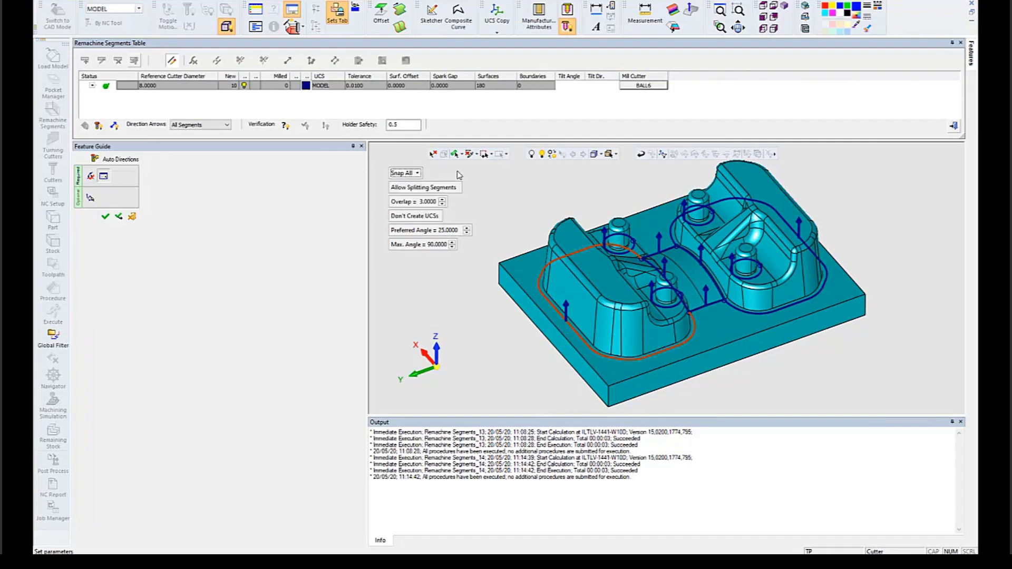
middle_drag(489, 224, 488, 223)
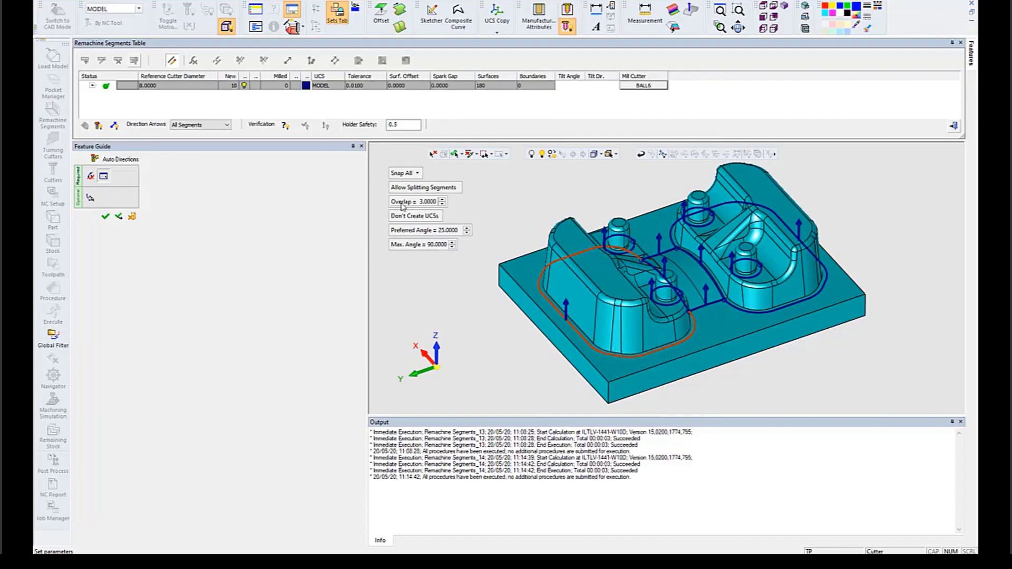
mouse_move(431, 207)
click(405, 218)
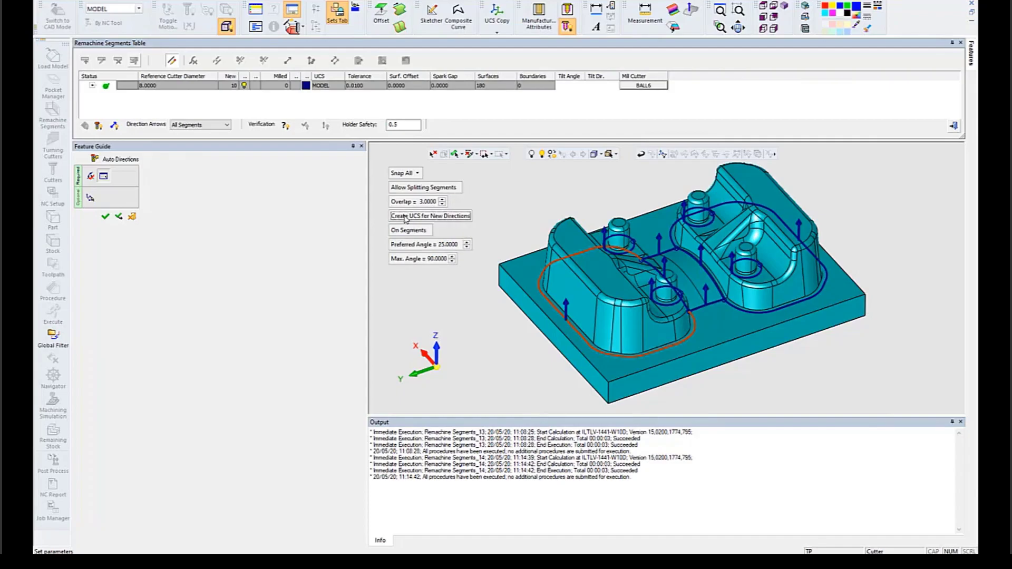
click(405, 218)
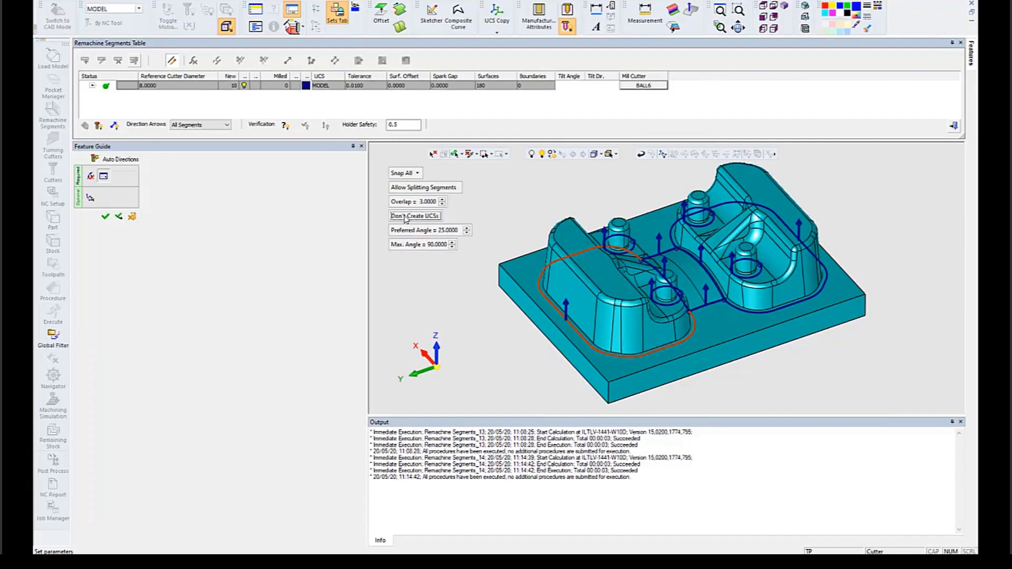
click(406, 219)
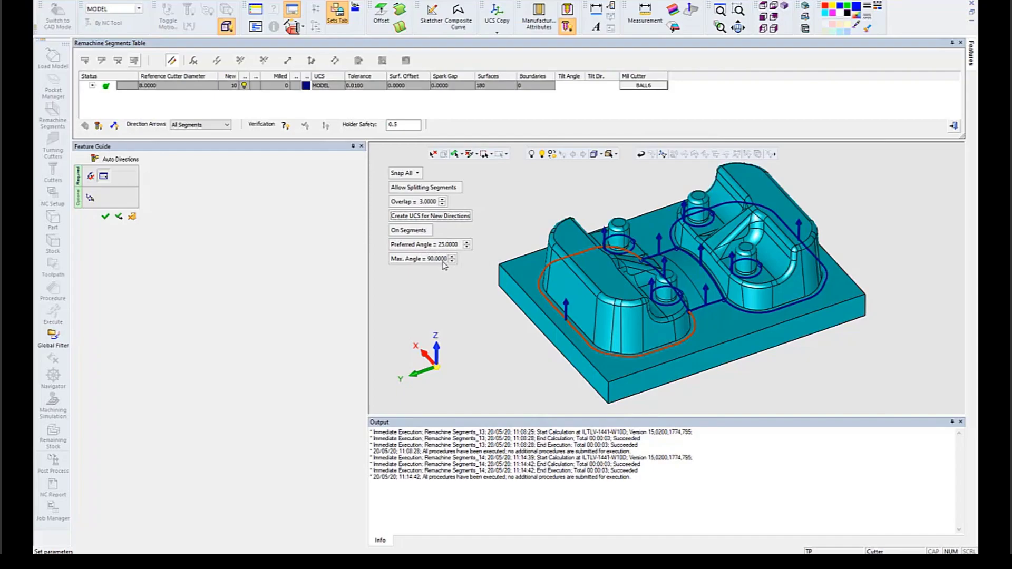
click(107, 217)
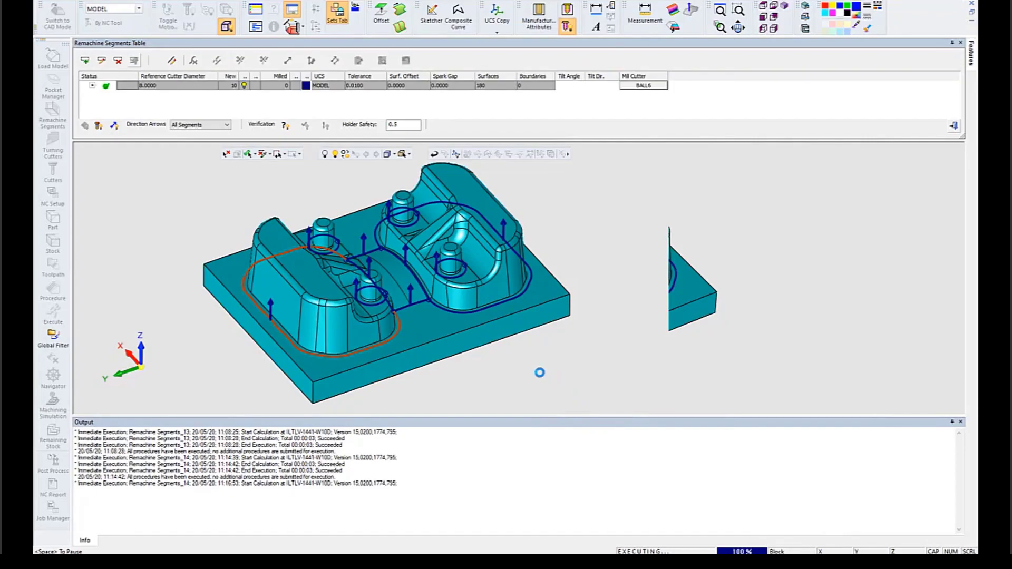
Step: Select each of the split segments around the block to preview the tilted cutter on them
middle_drag(513, 353, 465, 340)
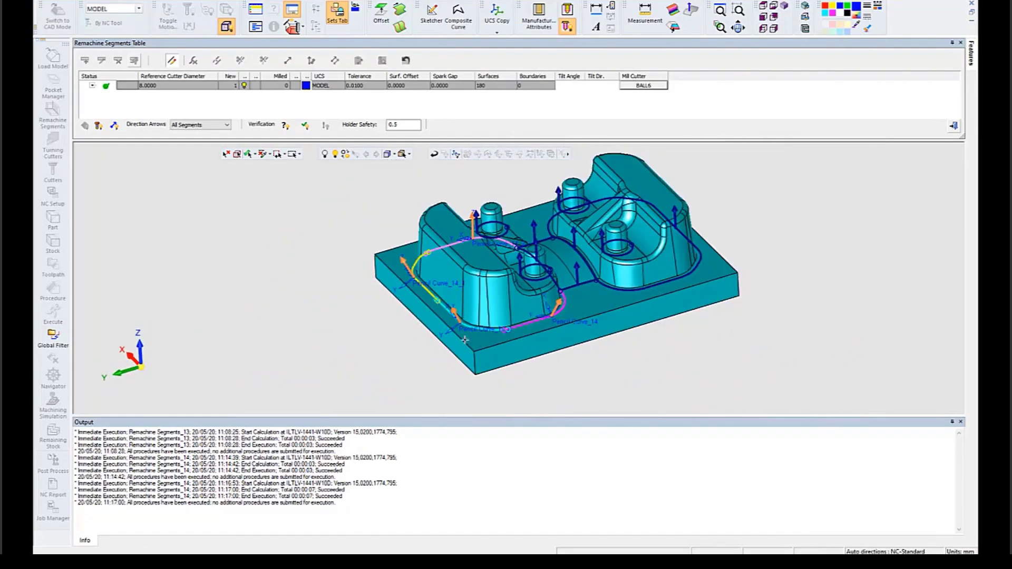
click(536, 322)
middle_drag(543, 338, 564, 360)
click(488, 341)
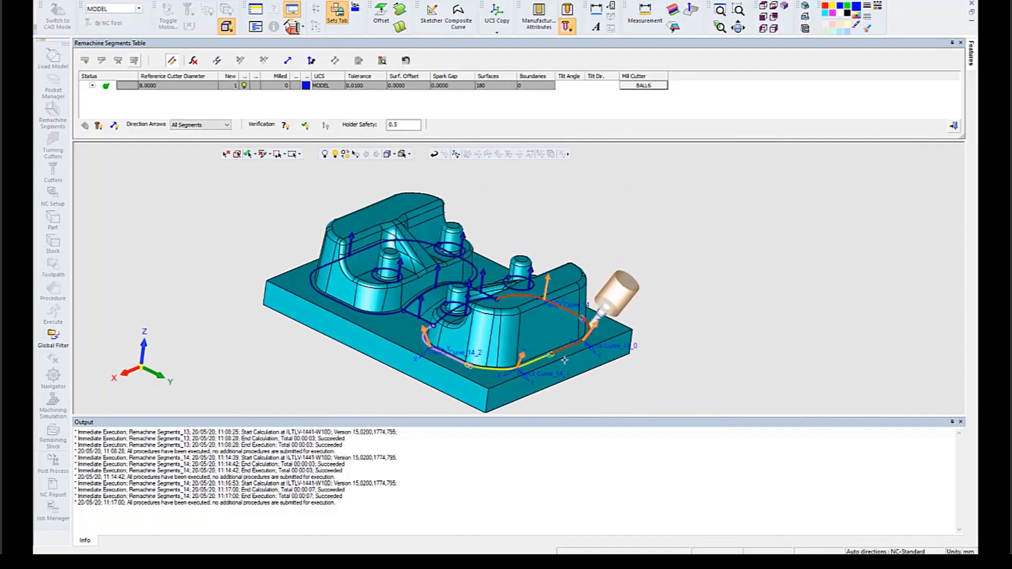
click(532, 363)
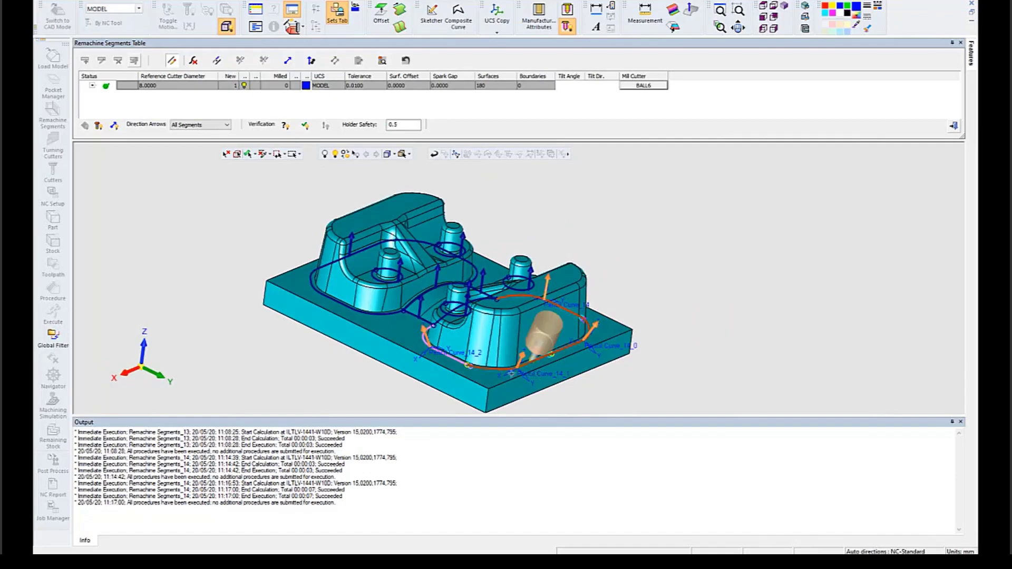
mouse_move(485, 375)
middle_down()
mouse_move(442, 375)
mouse_move(445, 354)
mouse_move(416, 366)
middle_up()
click(436, 366)
Step: Examine the overlaps between neighbouring split segments and the UCS placed on each segment
scroll(469, 348, up, 6)
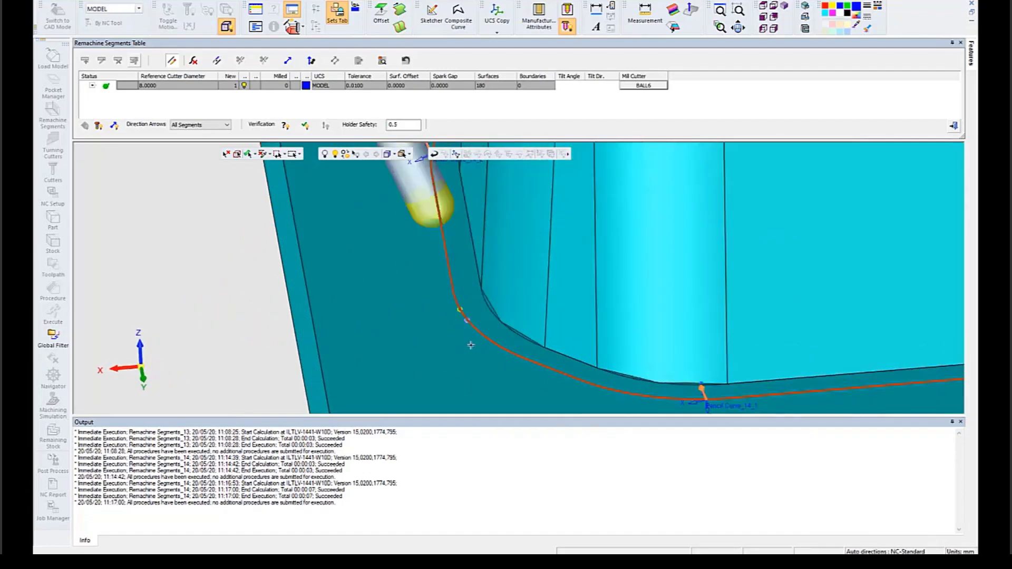
scroll(471, 346, up, 2)
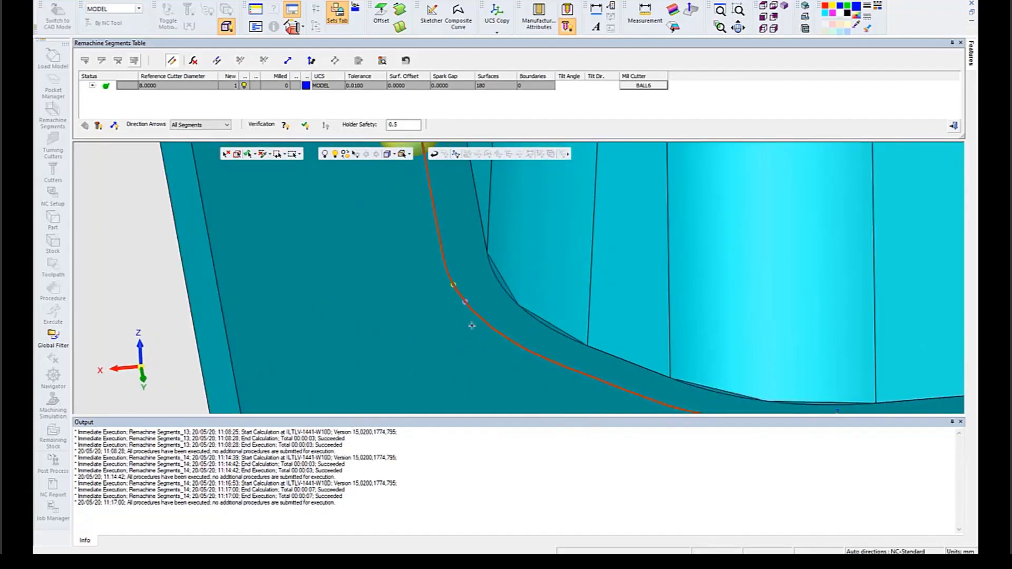
scroll(468, 324, down, 5)
scroll(486, 299, down, 3)
mouse_move(499, 295)
middle_down()
mouse_move(477, 323)
mouse_move(522, 319)
middle_up()
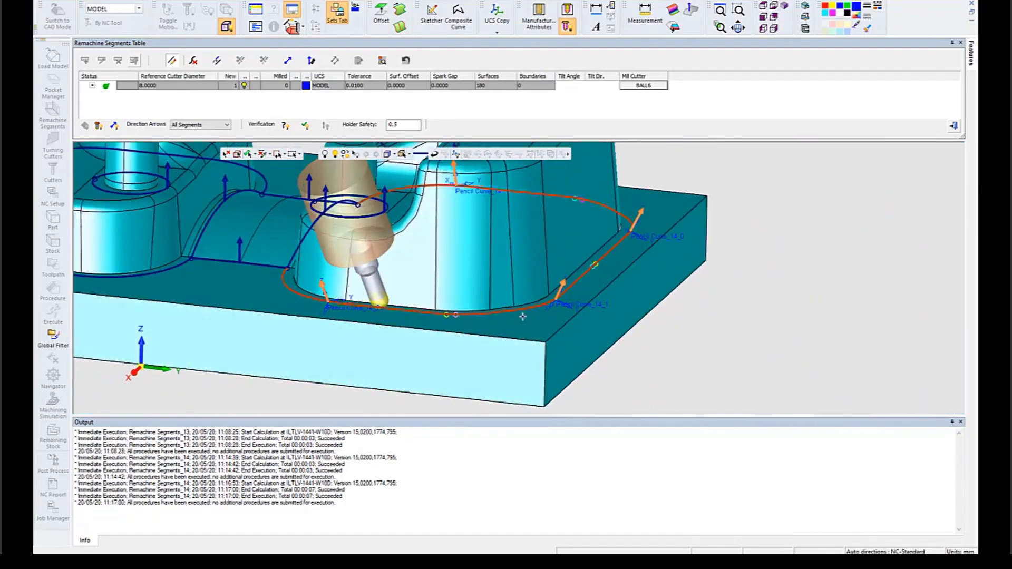
scroll(521, 318, down, 2)
scroll(400, 299, up, 4)
scroll(400, 298, up, 3)
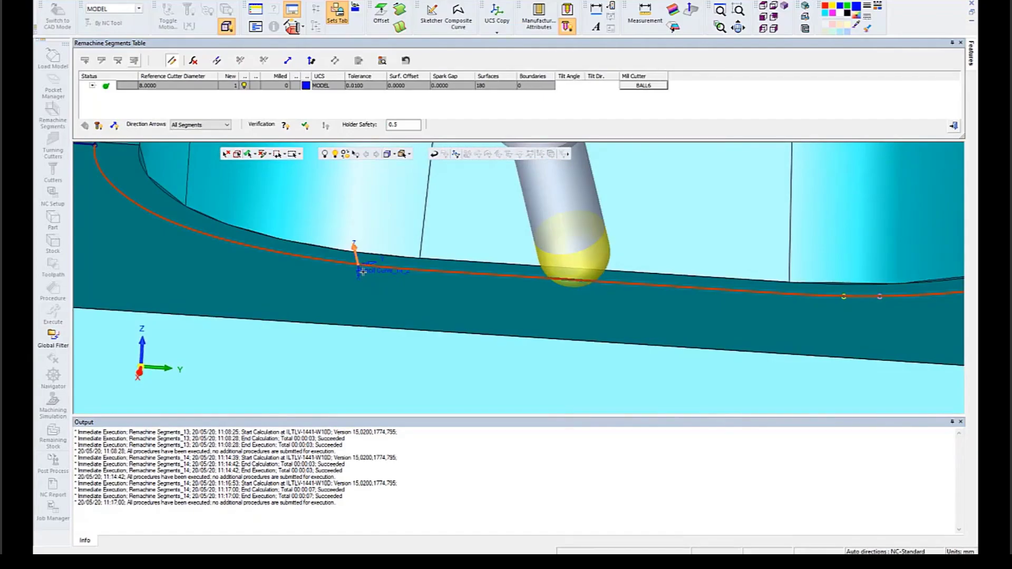
scroll(550, 268, down, 3)
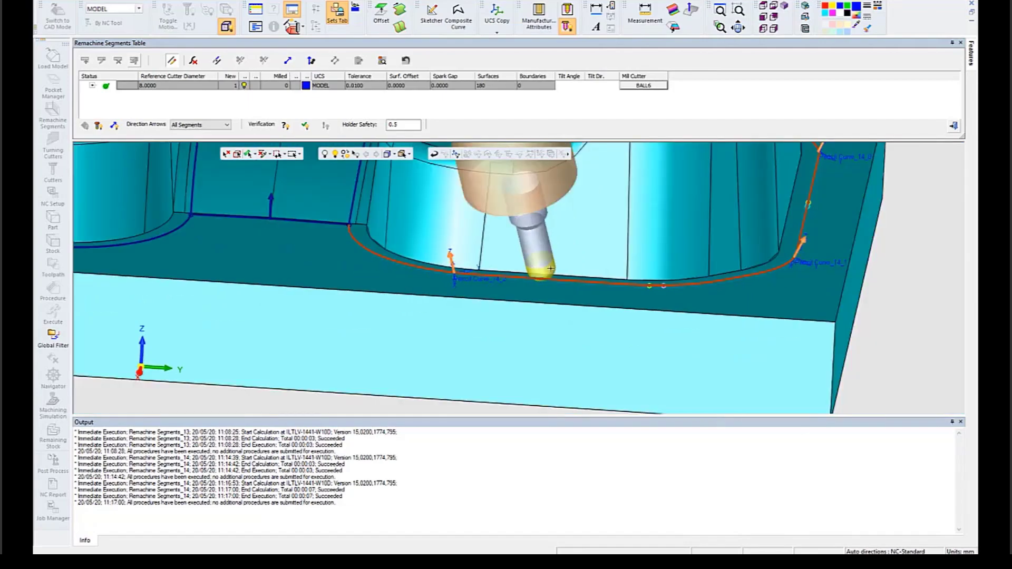
scroll(551, 268, down, 5)
middle_drag(551, 267, 560, 340)
scroll(560, 340, up, 2)
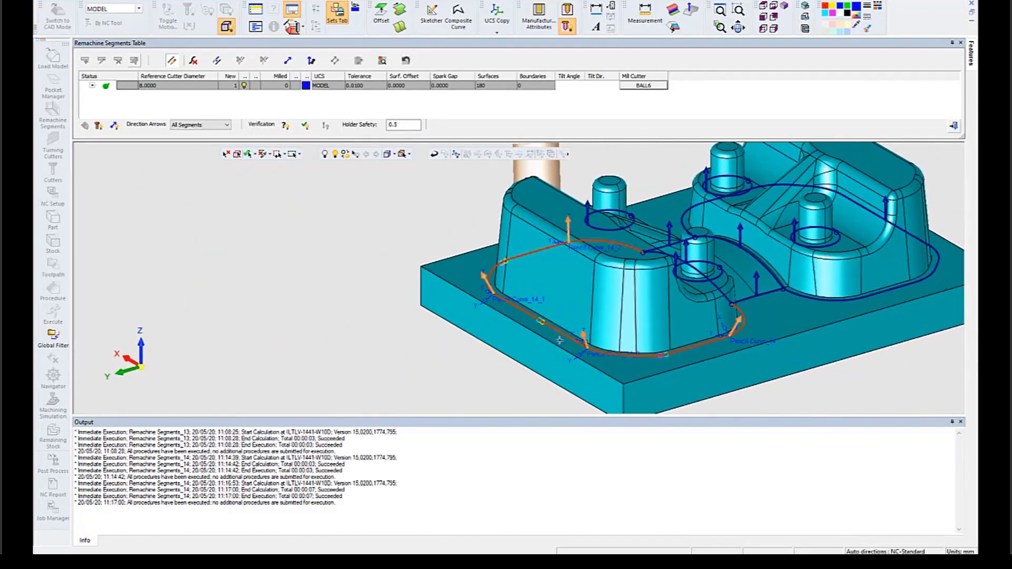
Step: List the directions under the 8 mm reference cutter row in an enlarged table, and toggle Direction 5's visibility off and on
click(93, 86)
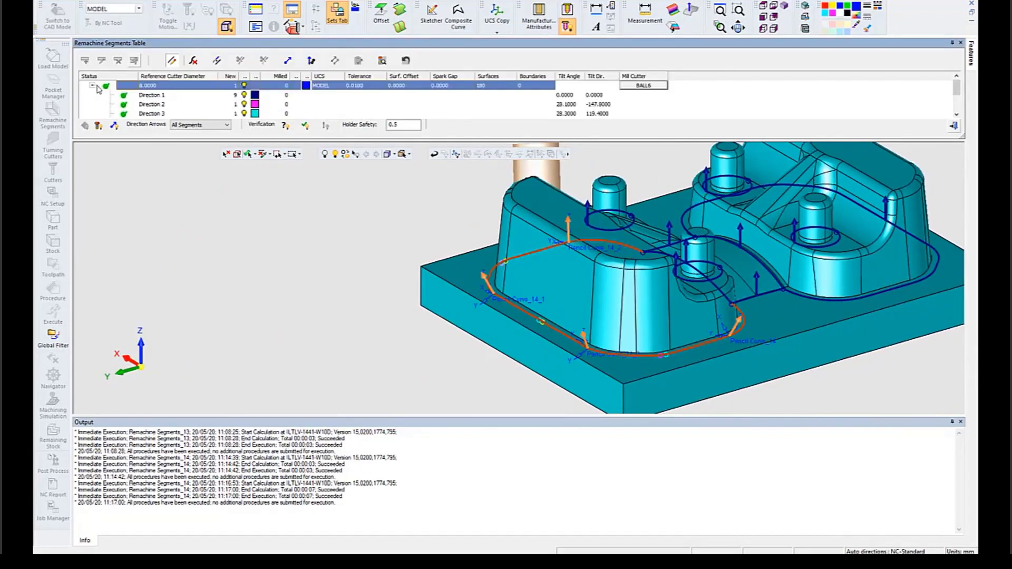
drag(247, 141, 241, 204)
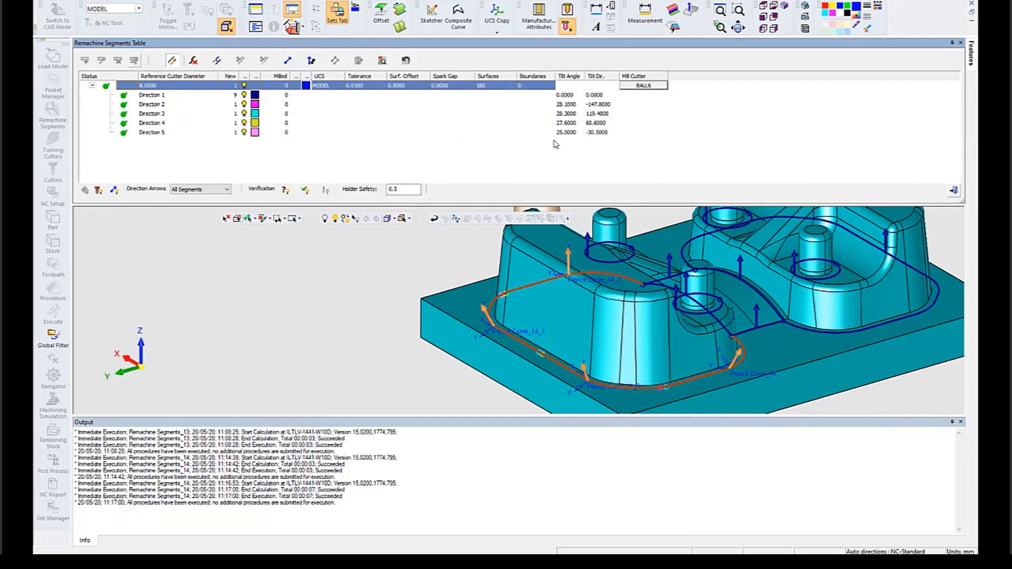
click(244, 133)
click(244, 133)
middle_drag(420, 298, 473, 330)
scroll(467, 308, down, 3)
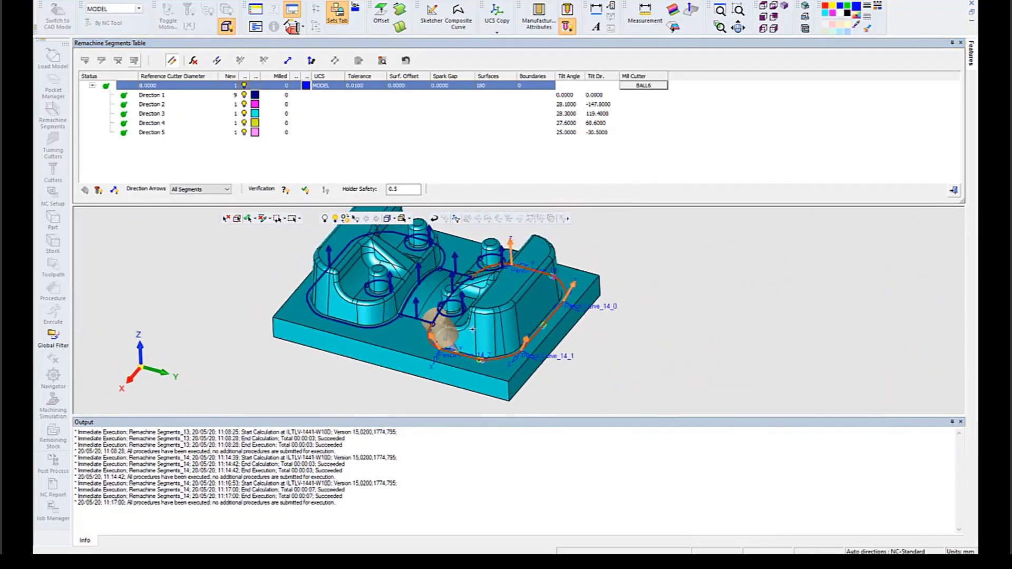
Step: Exit the remachine segments table and return to the NC process list
click(955, 192)
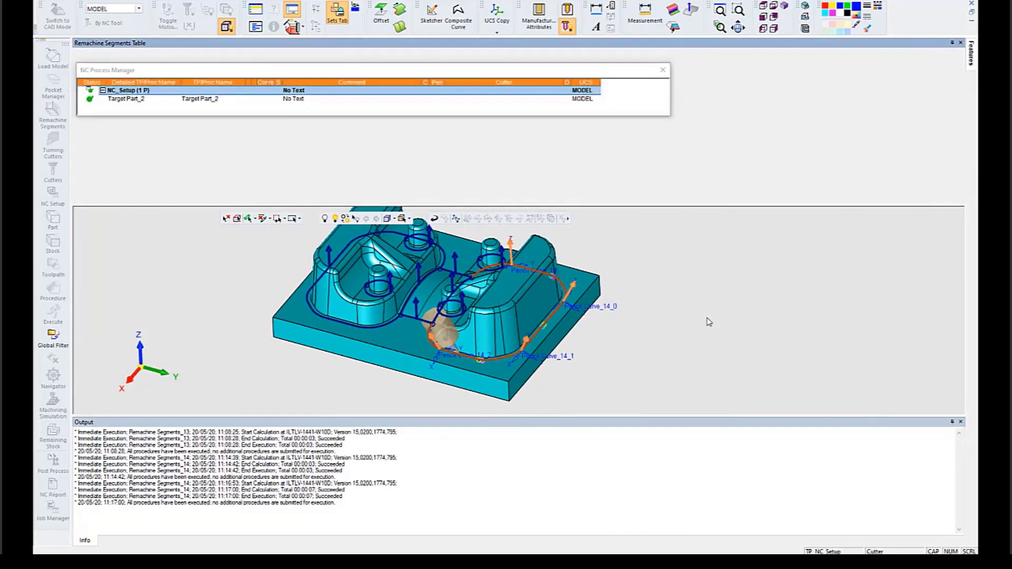
middle_drag(554, 289, 391, 276)
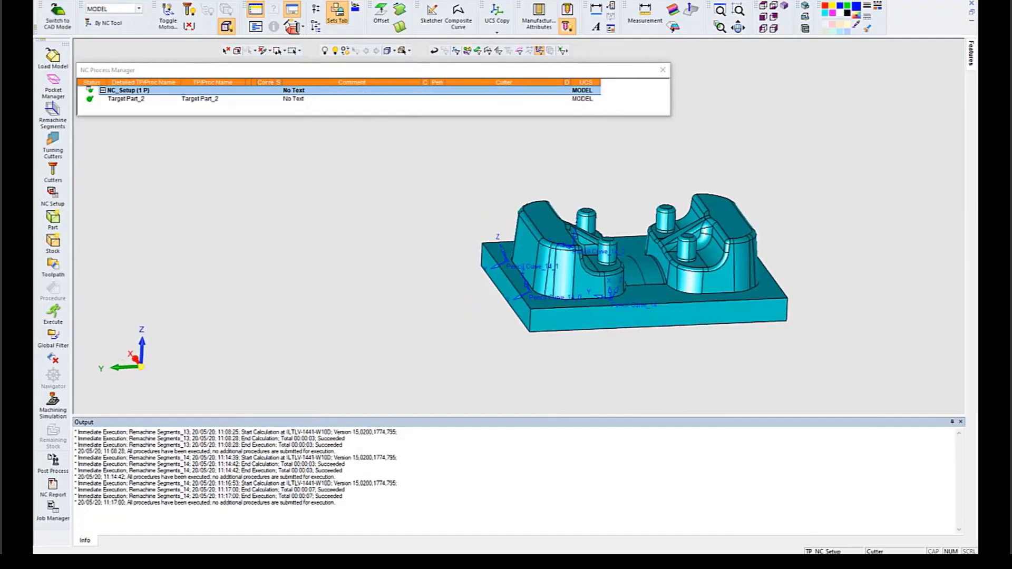